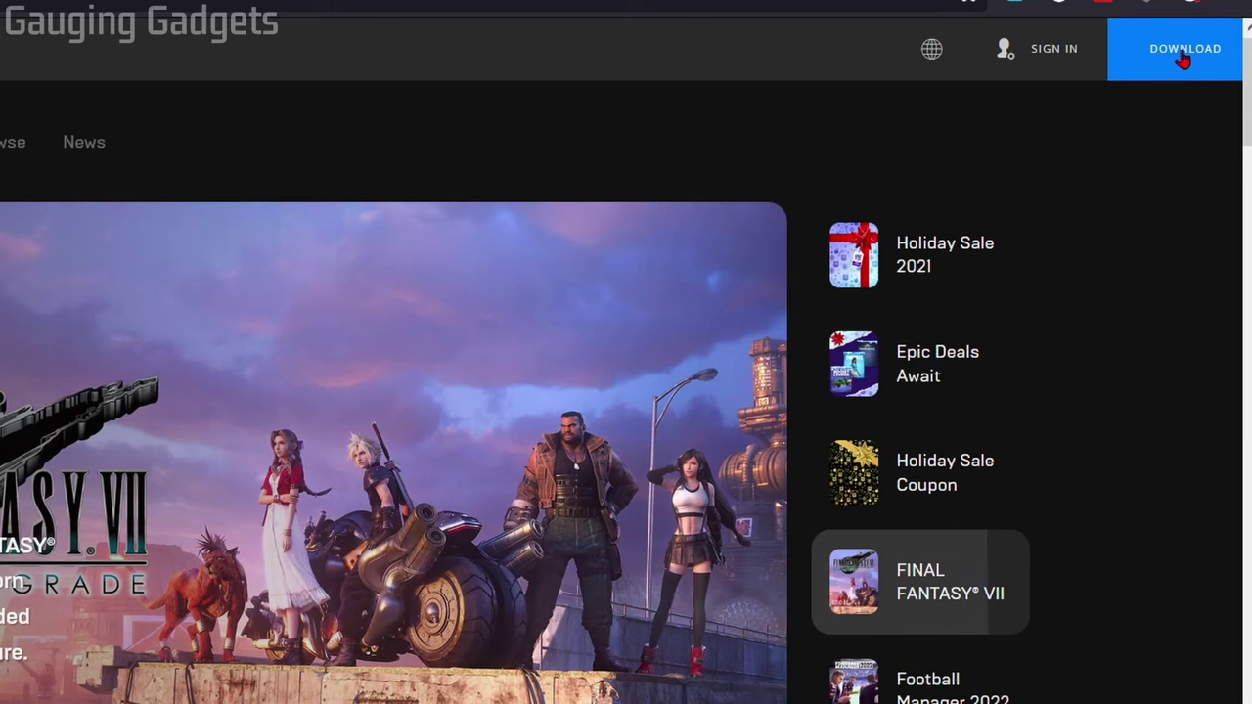
Download the 150 MB EpicInstaller .msi from the Epic Games Store and save it to disk.
left_click(1183, 61)
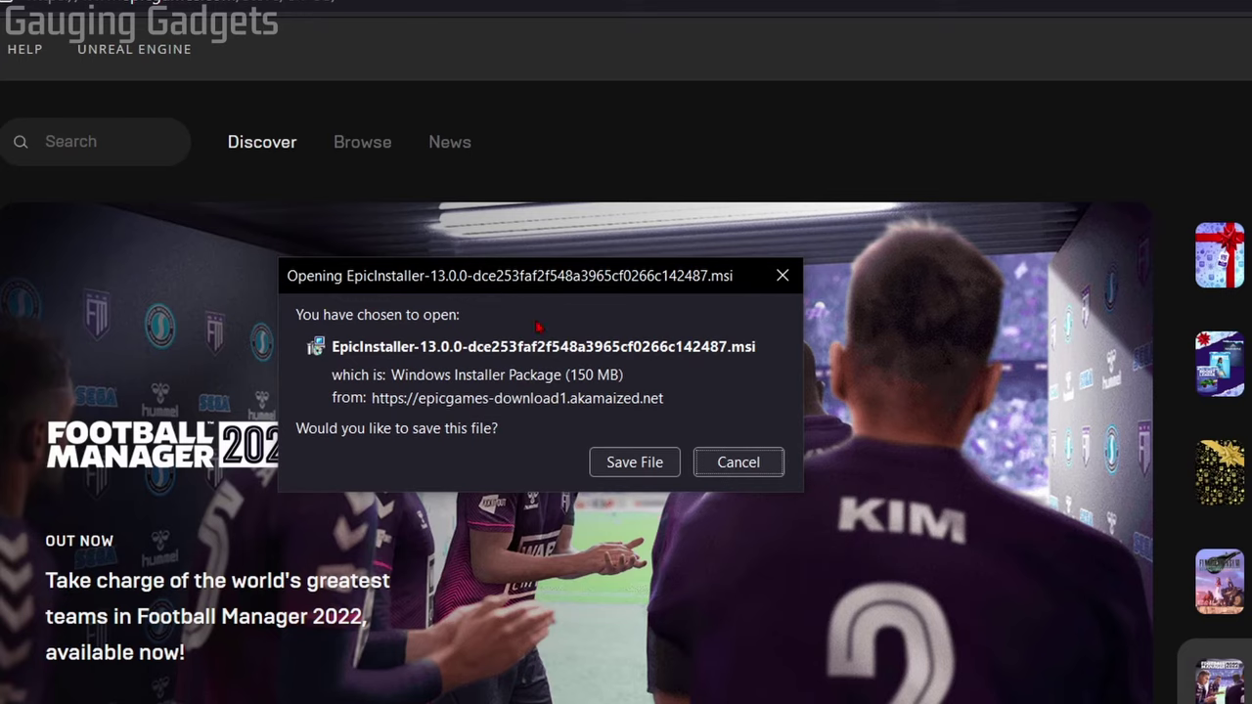
left_click(638, 462)
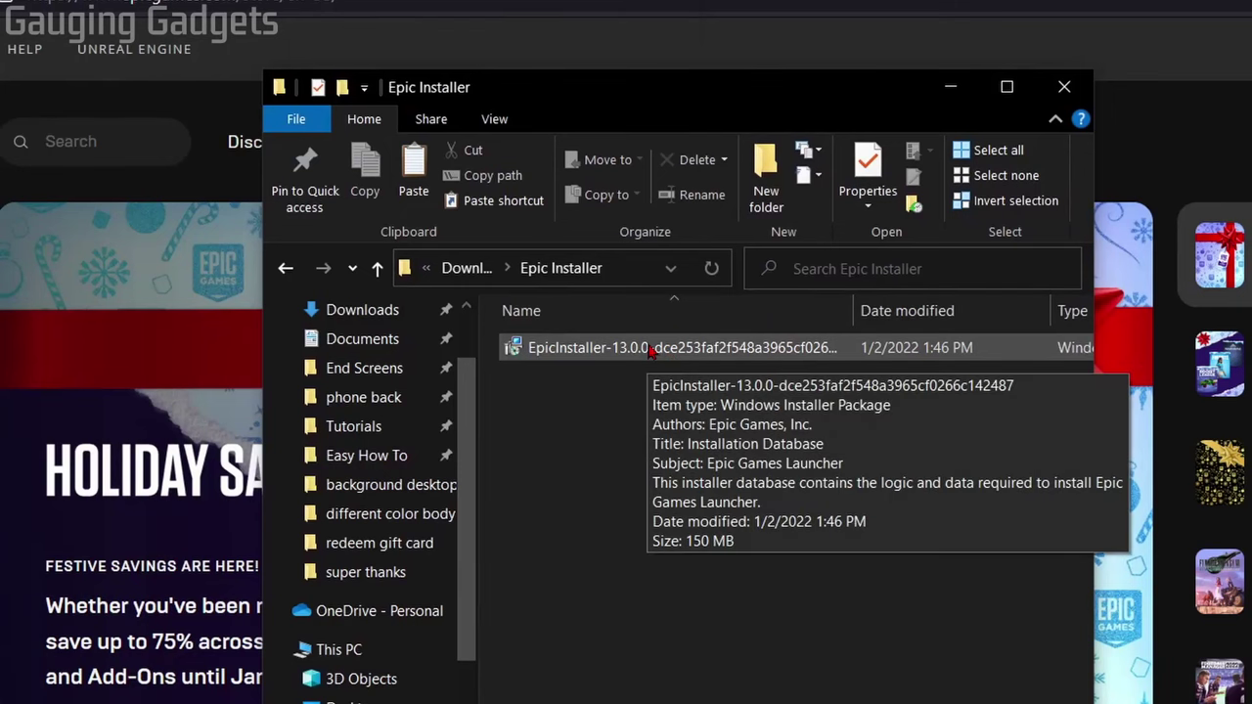
Run the EpicInstaller .msi and install the launcher to C:\Program Files (x86)\Epic Games.
double_click(651, 349)
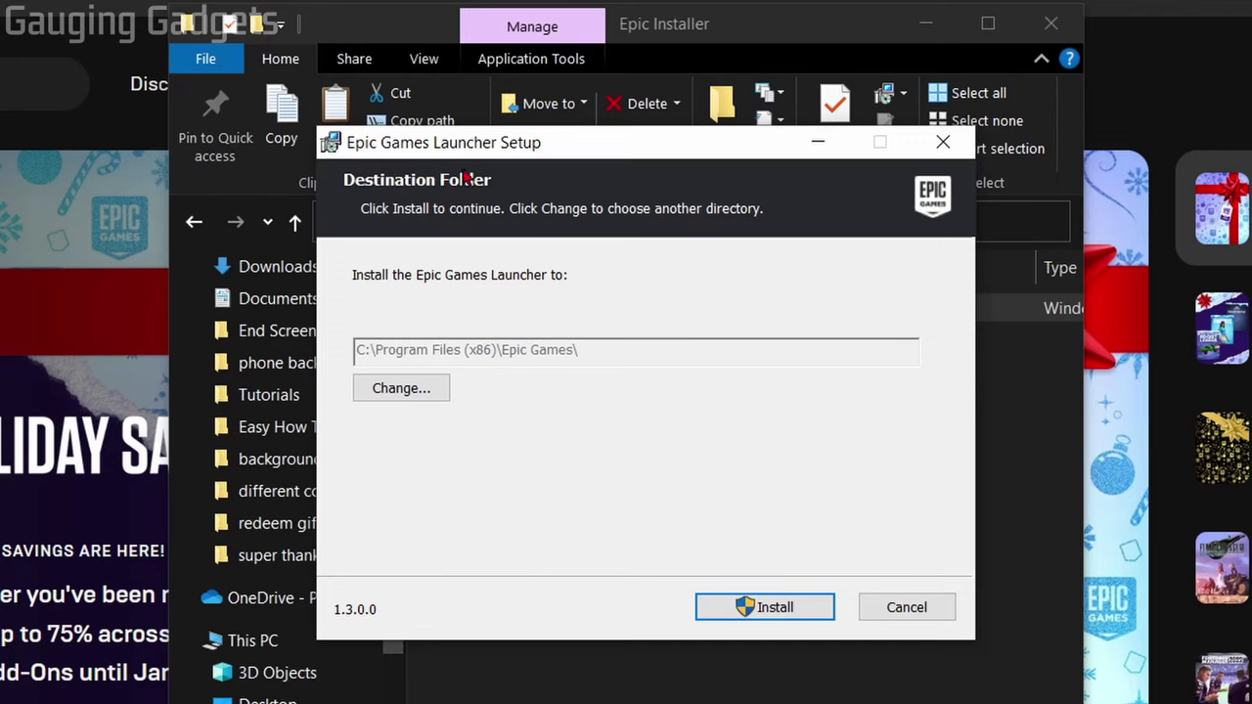
left_click(756, 606)
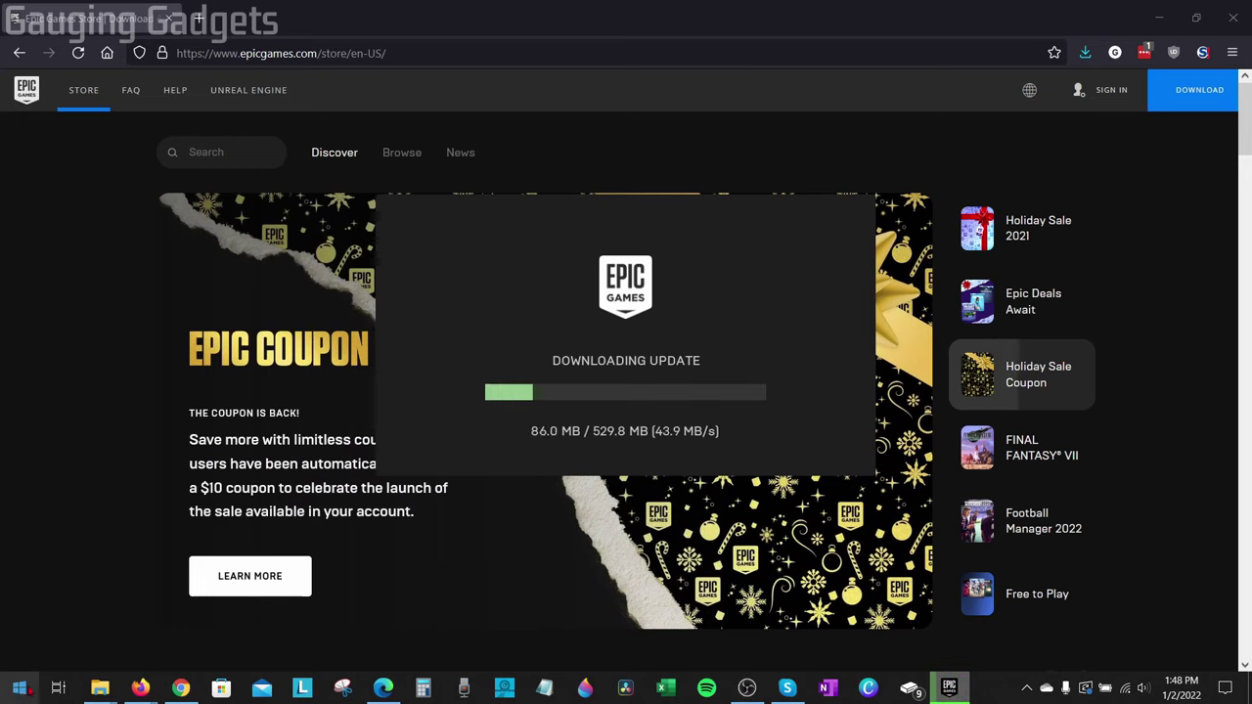
Start the Epic Games Launcher by searching 'epic' in the Start menu.
left_click(20, 690)
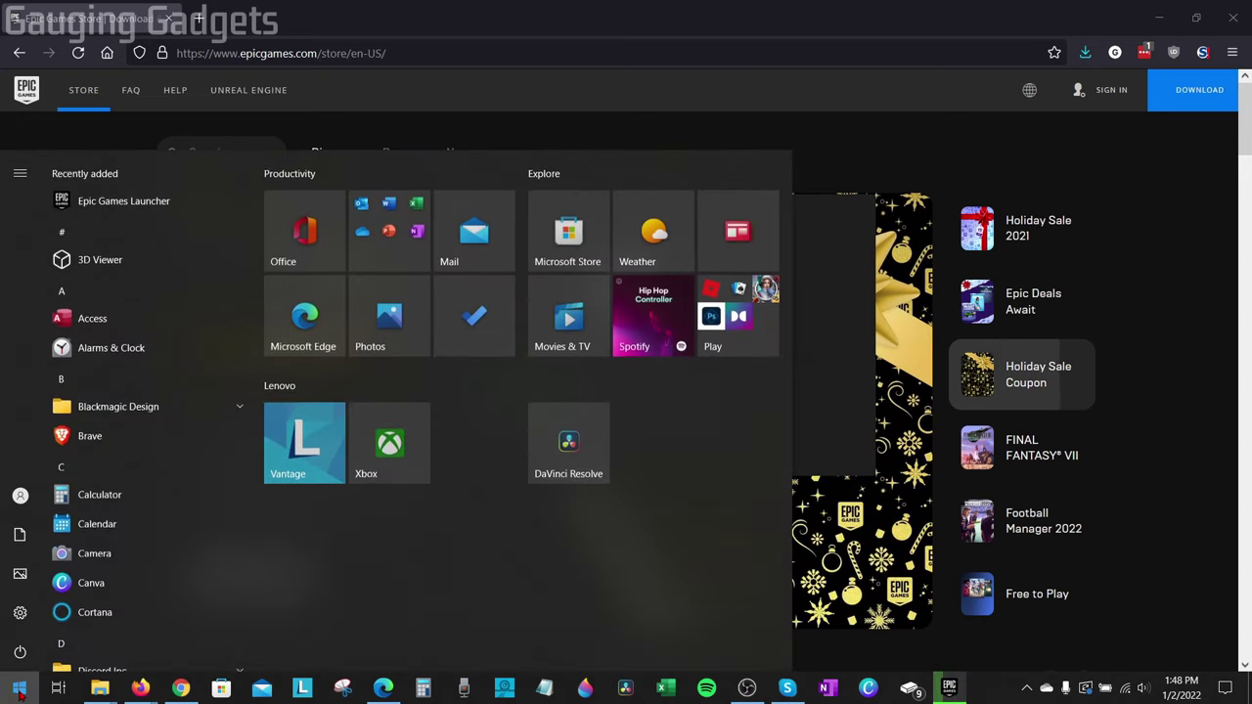
type("epic")
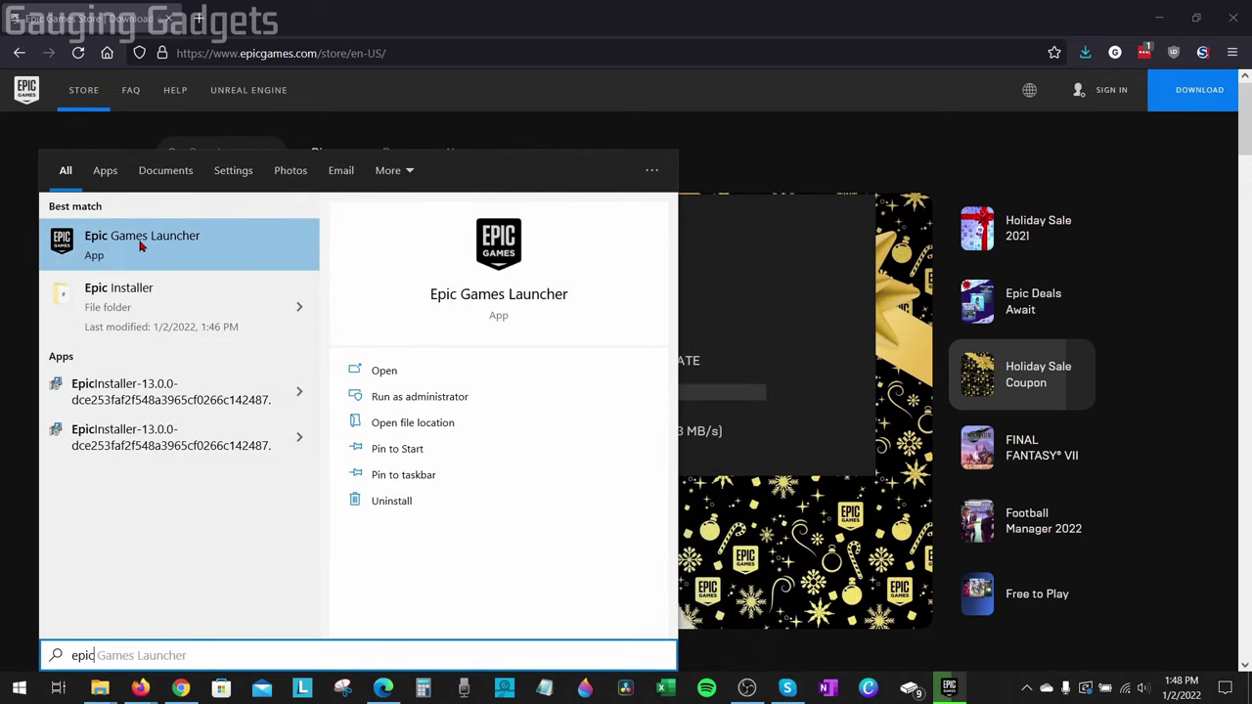
left_click(243, 249)
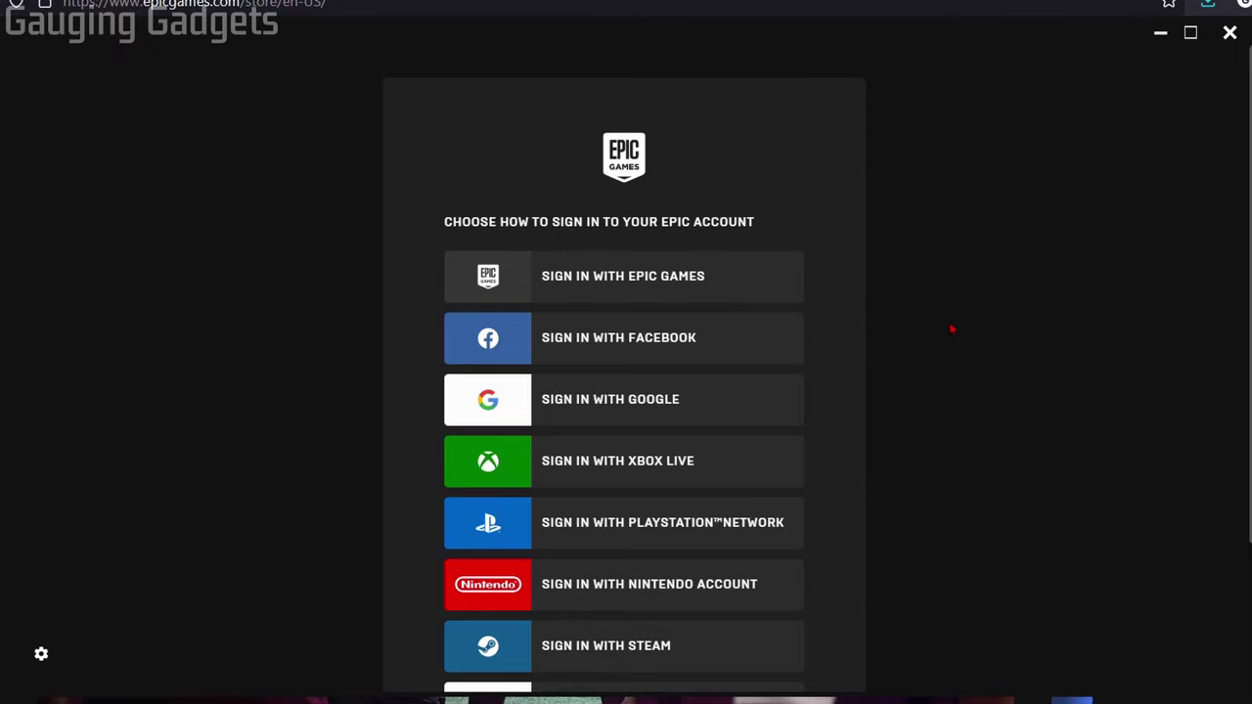
Search the store for 'fortnite', open the Fortnite page and get the free game.
scroll(935, 316, "down", 2)
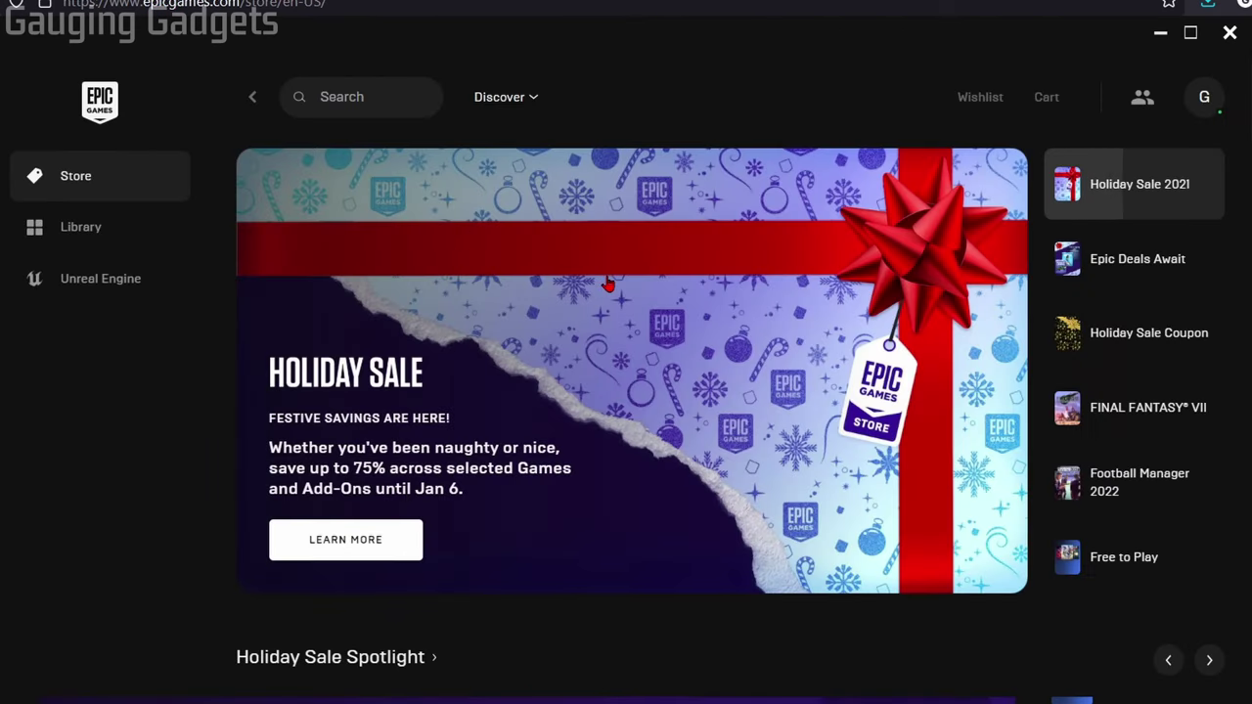
left_click(360, 98)
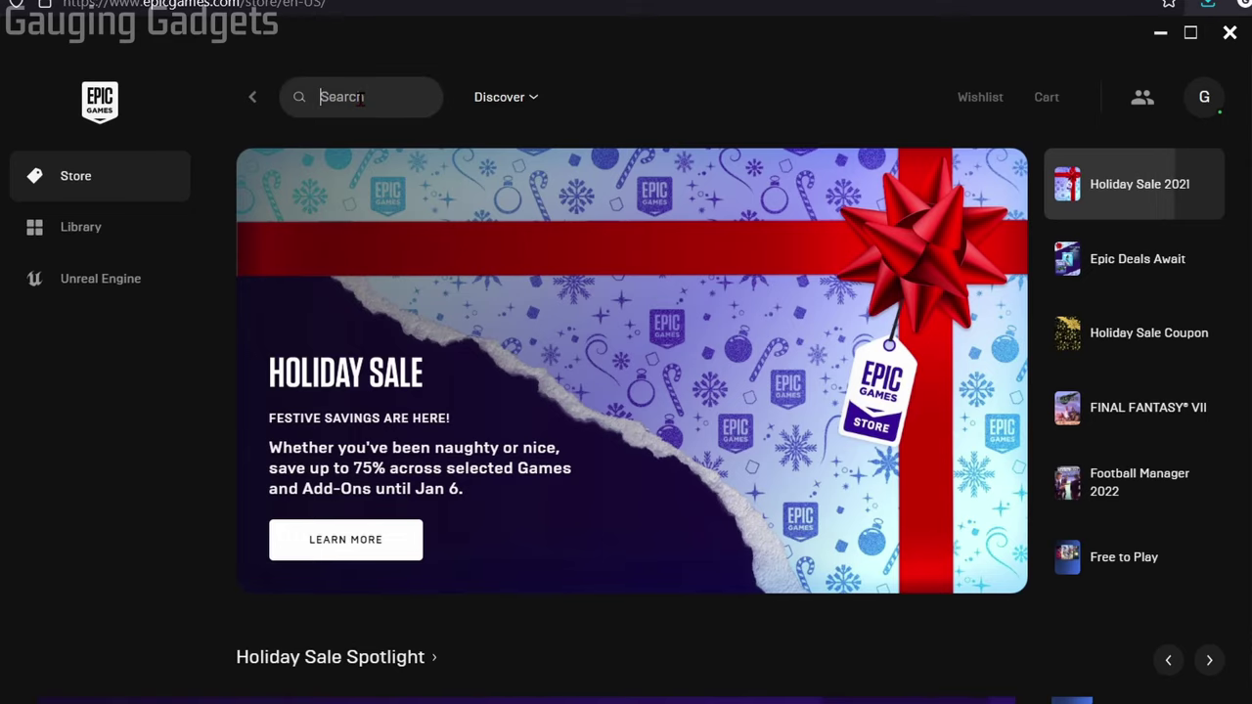
type("fortnite")
key("Return")
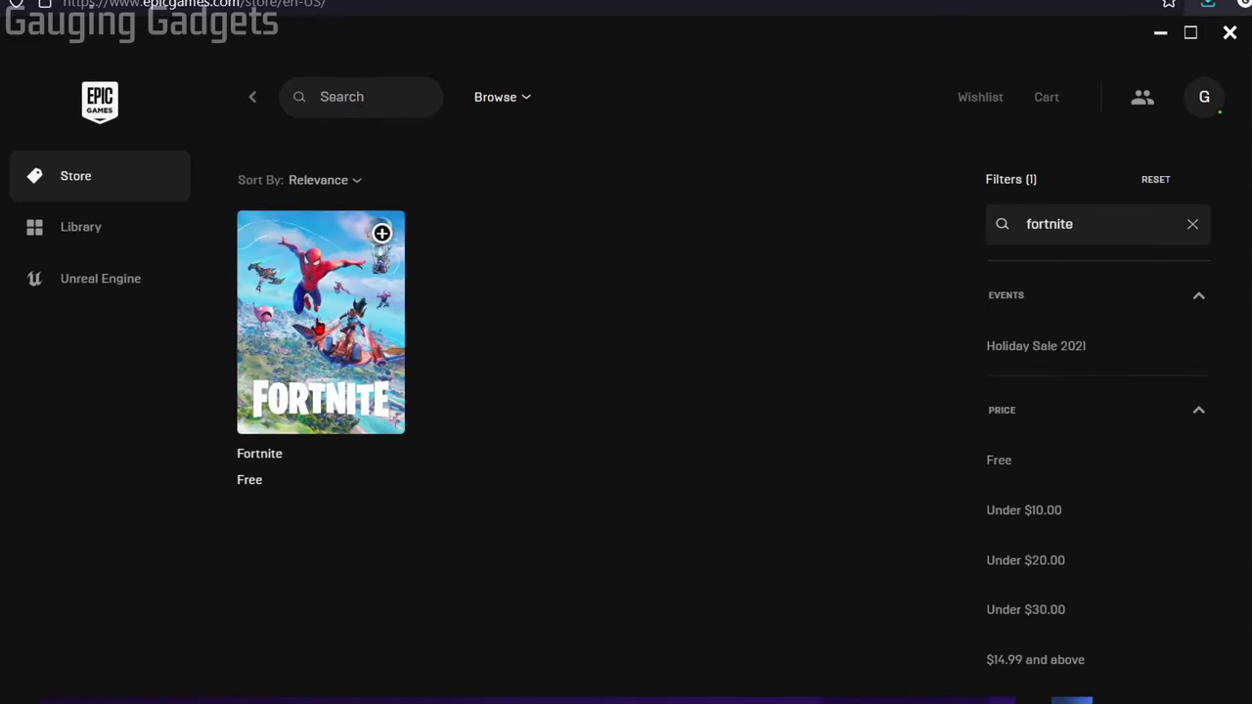
left_click(319, 329)
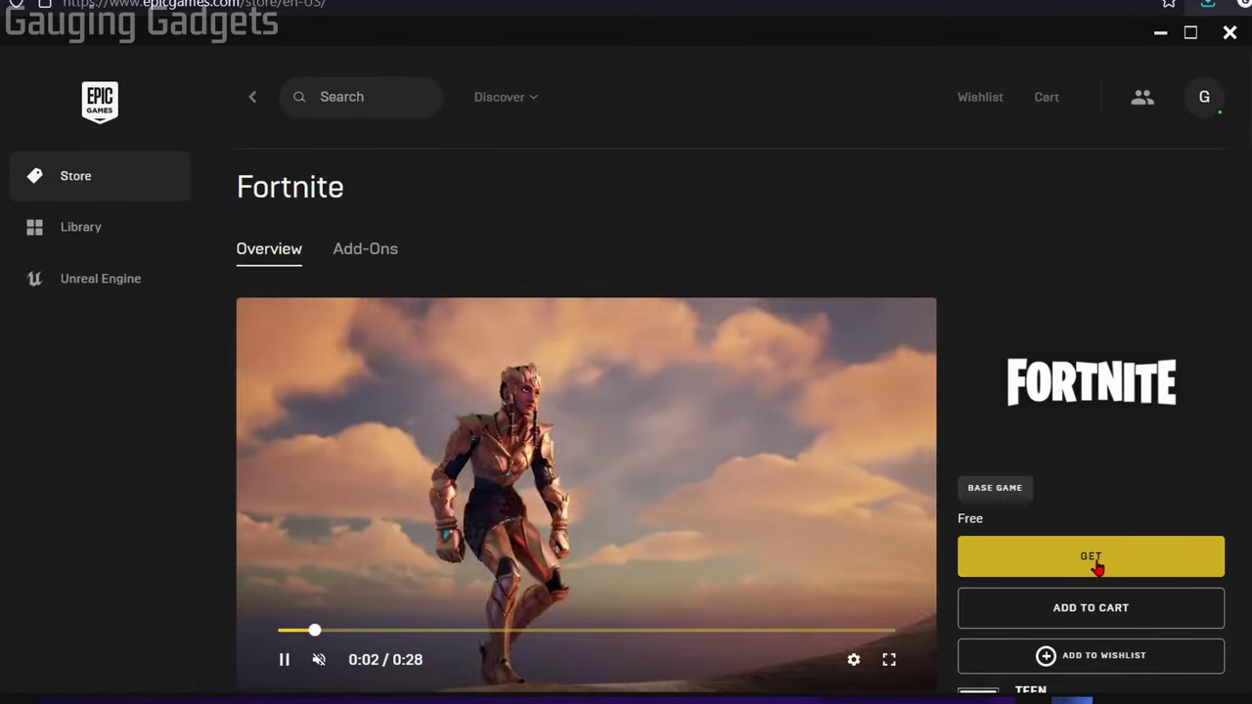
left_click(1101, 566)
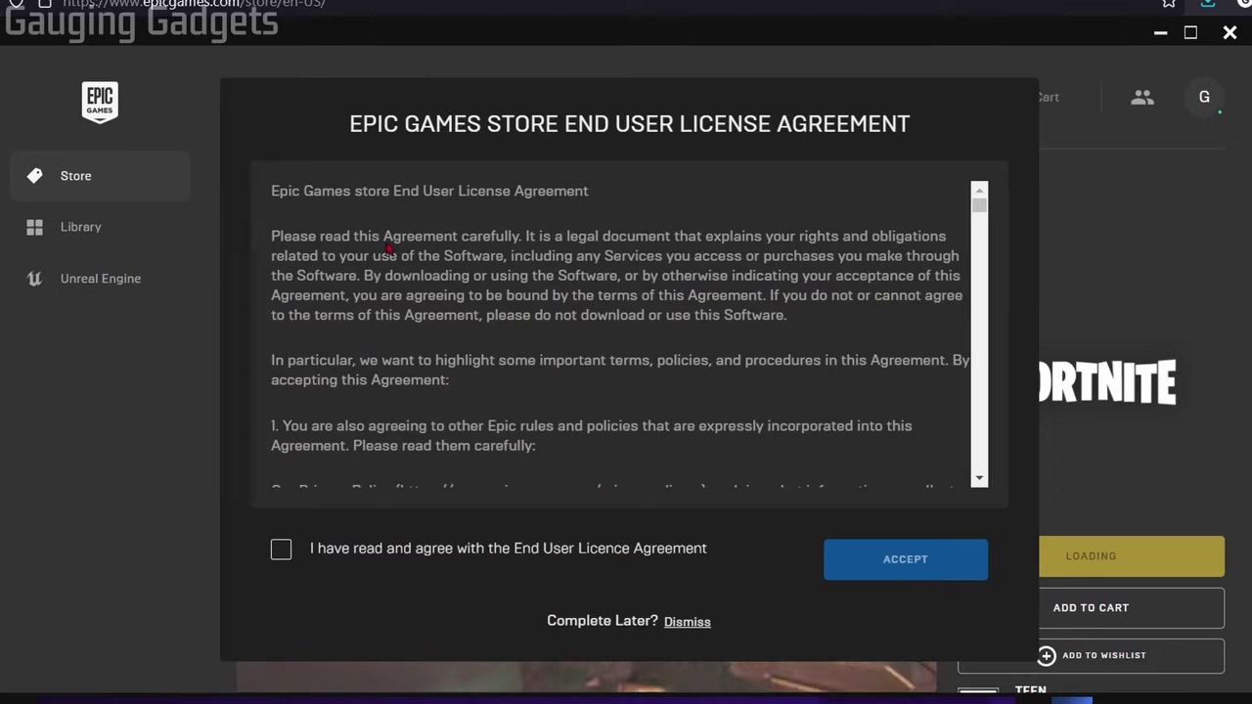
Accept the store EULA, place the $0.00 Fortnite order, and accept the Fortnite EULA.
left_click(281, 550)
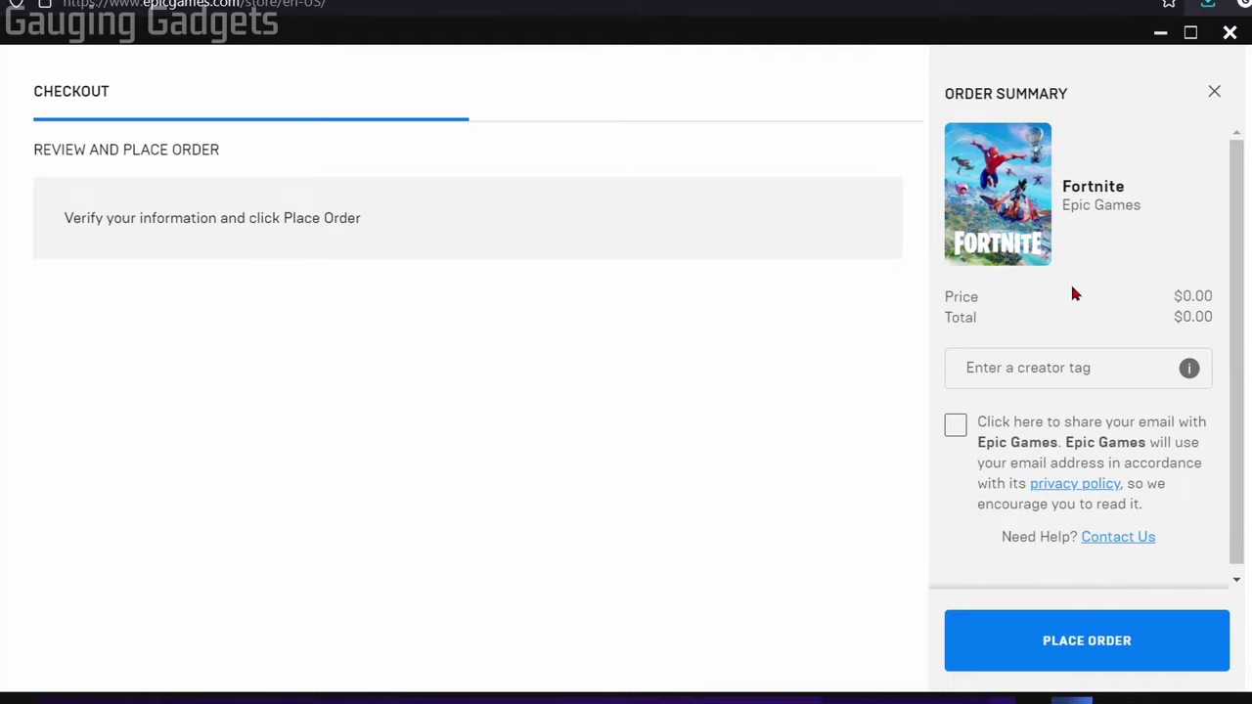
left_click(1082, 643)
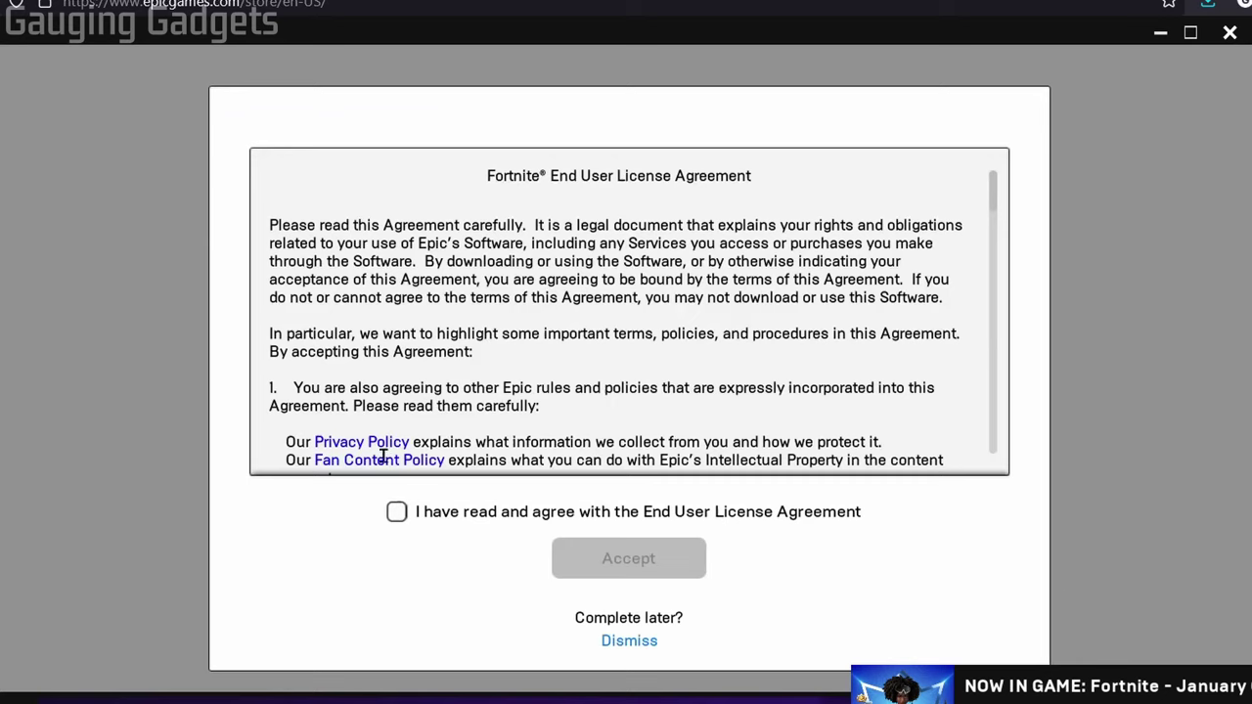
left_click(397, 514)
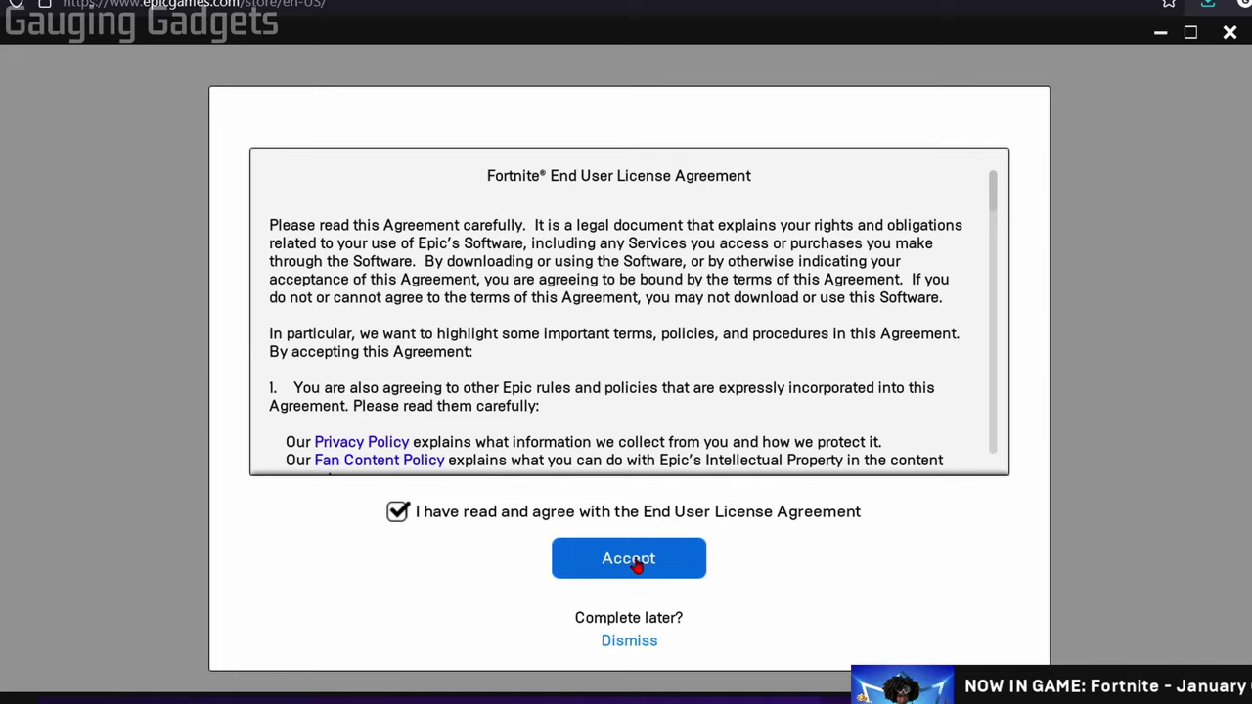
left_click(633, 563)
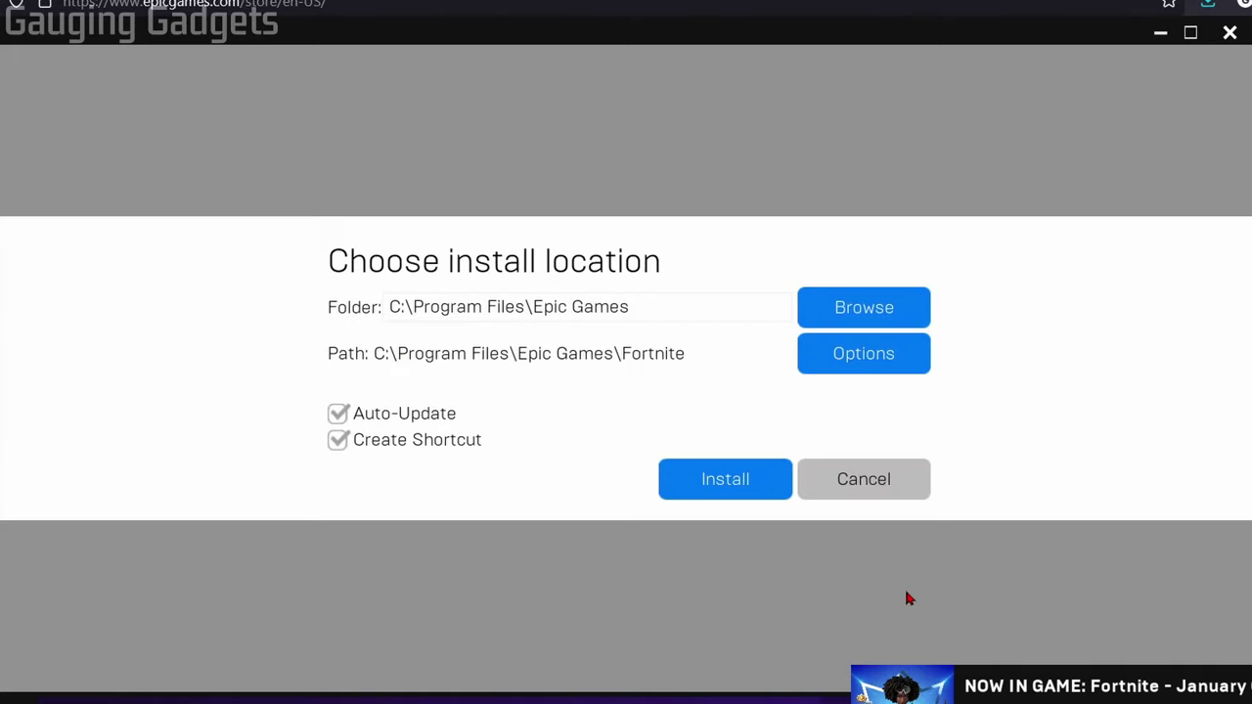
Install Fortnite to C:\Program Files\Epic Games\Fortnite and follow the 39.0 GB download in Downloads.
left_click(727, 490)
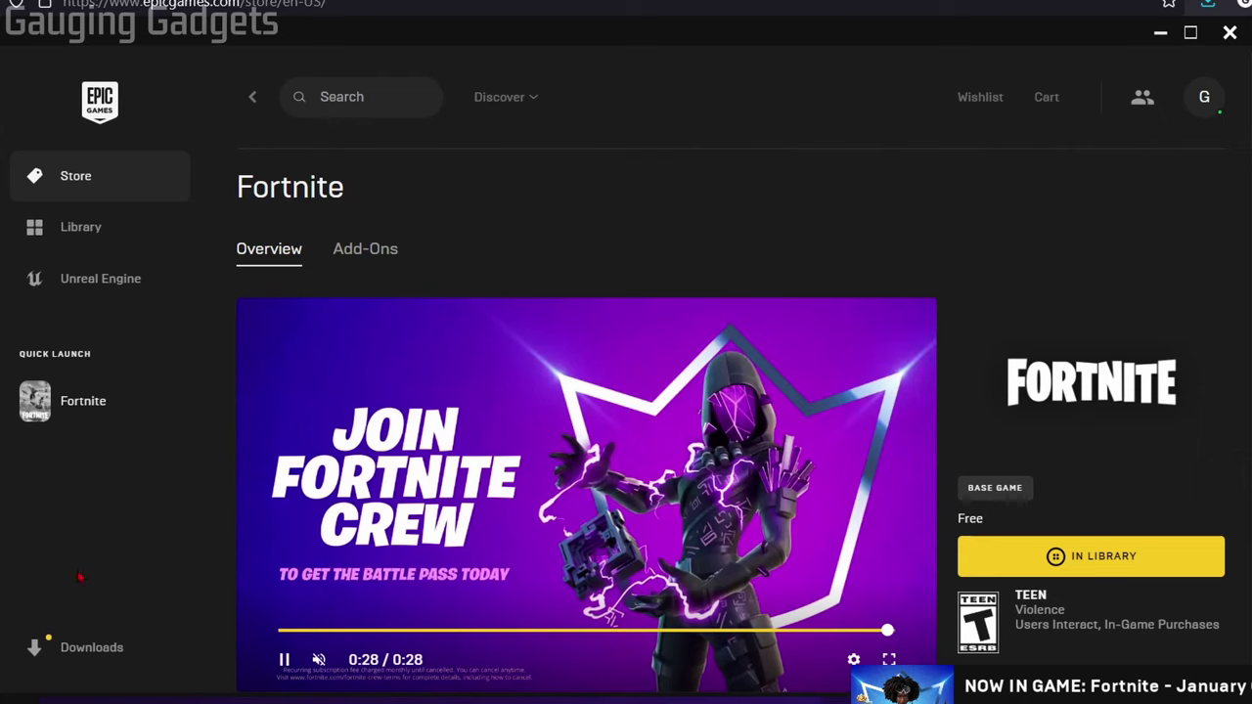
left_click(82, 647)
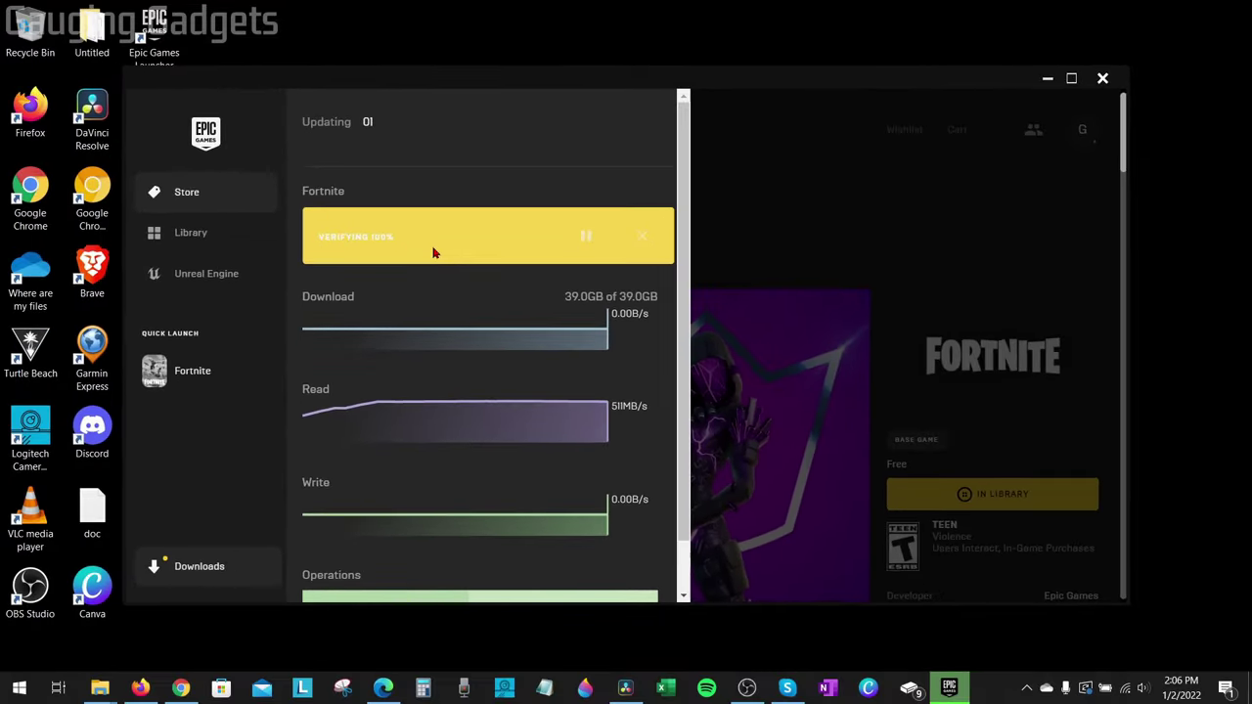
left_click(147, 372)
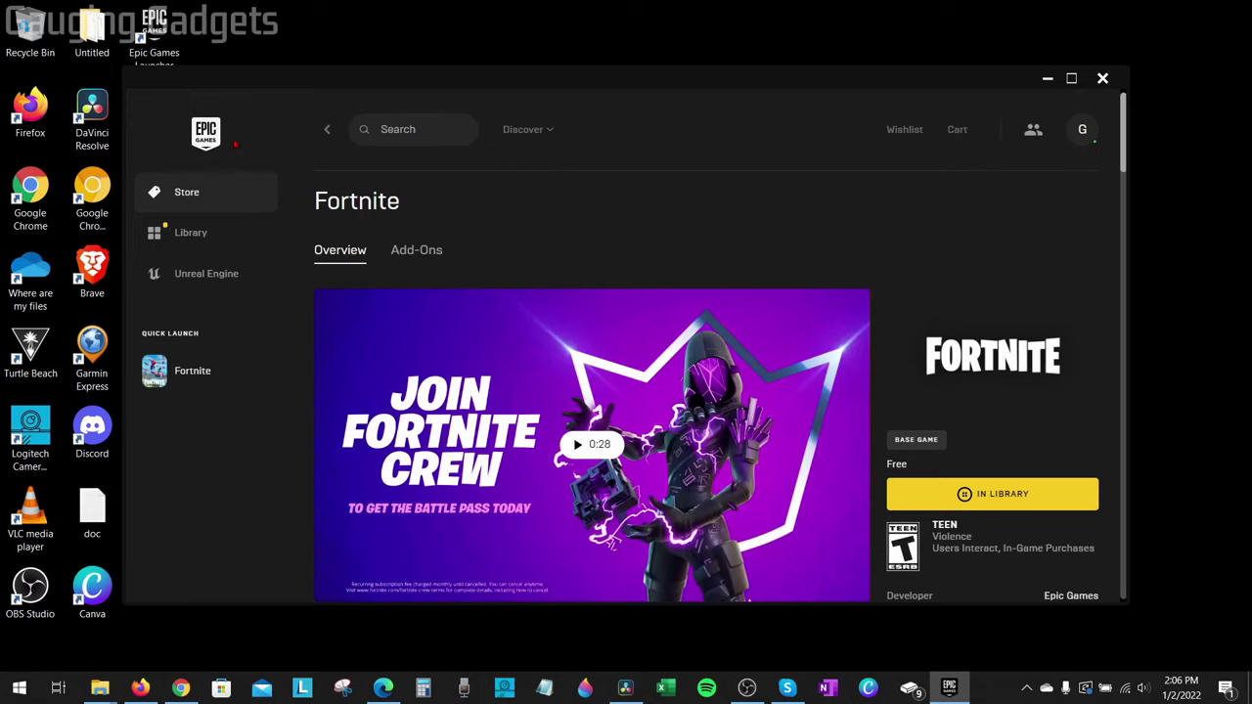
Launch Fortnite from Quick Launch in the launcher sidebar.
mouse_move(182, 395)
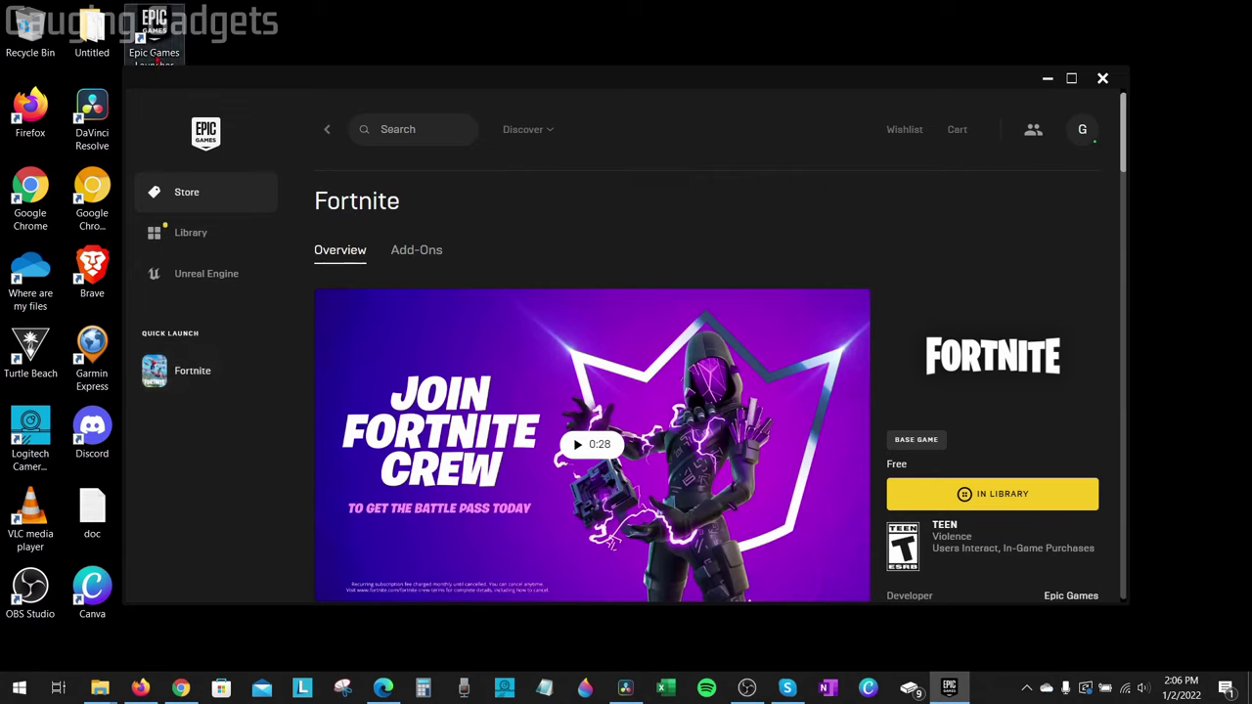
mouse_move(196, 364)
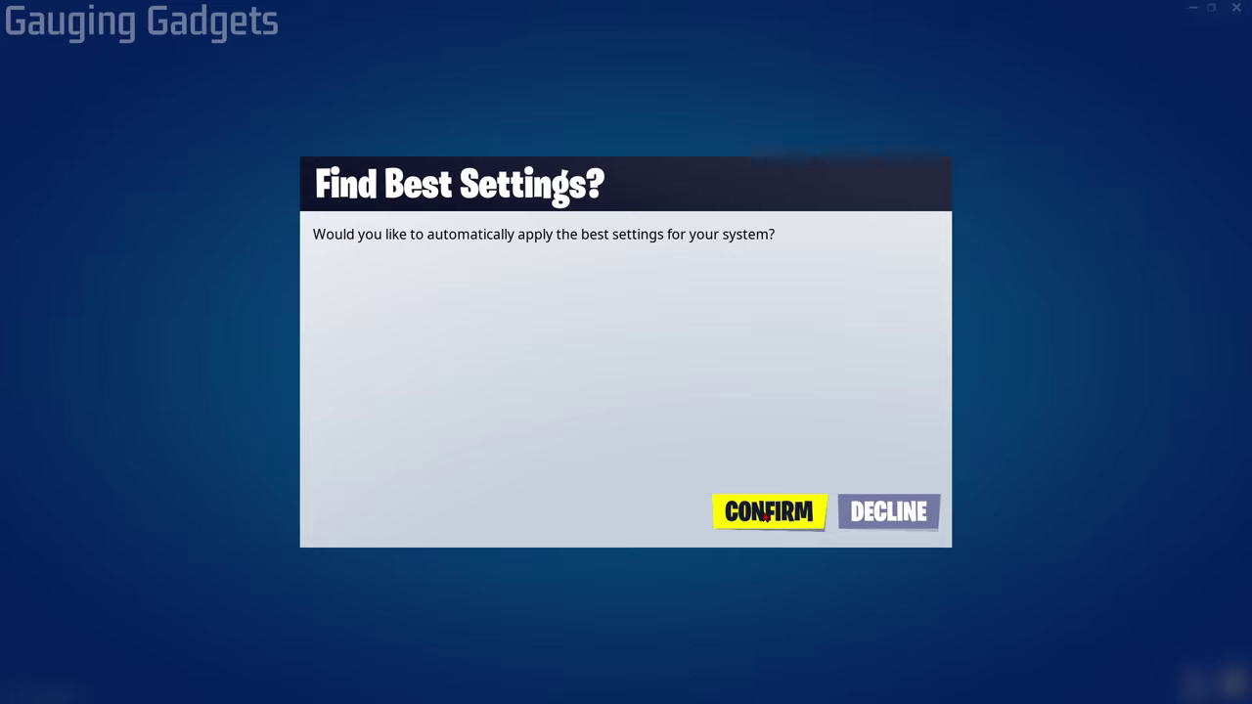
Confirm the Find Best Settings? prompt so Fortnite picks optimal settings automatically.
left_click(767, 517)
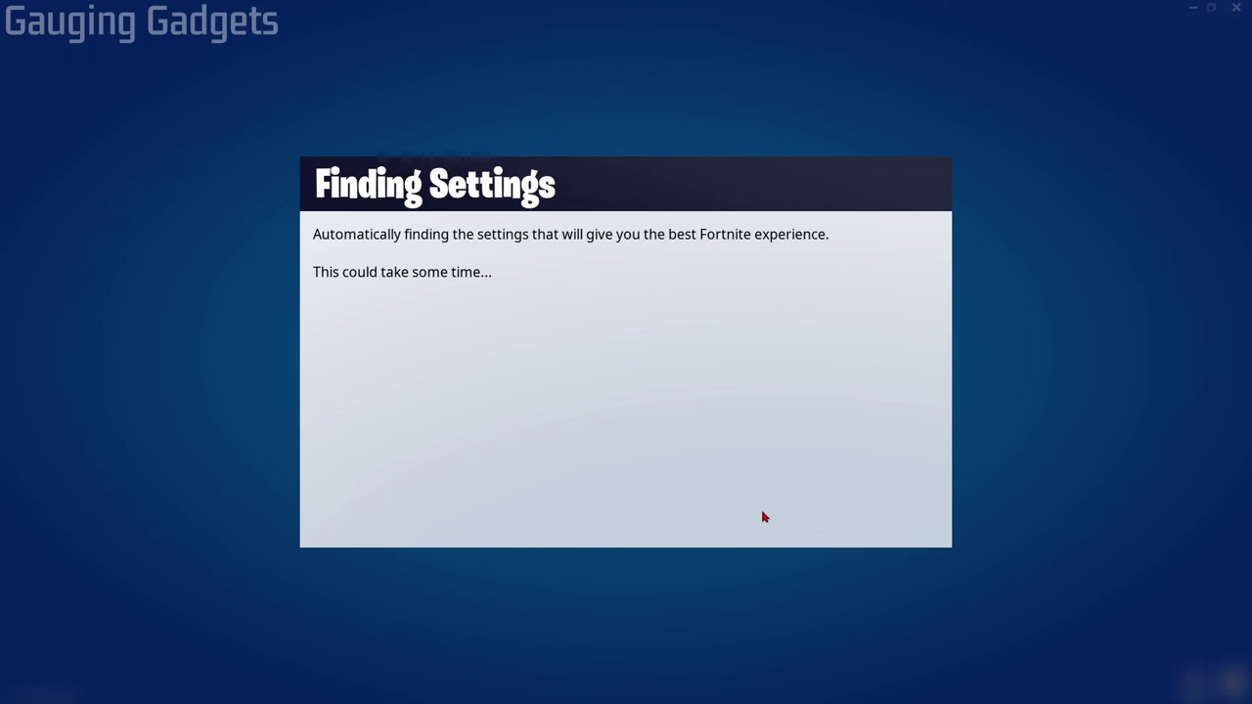